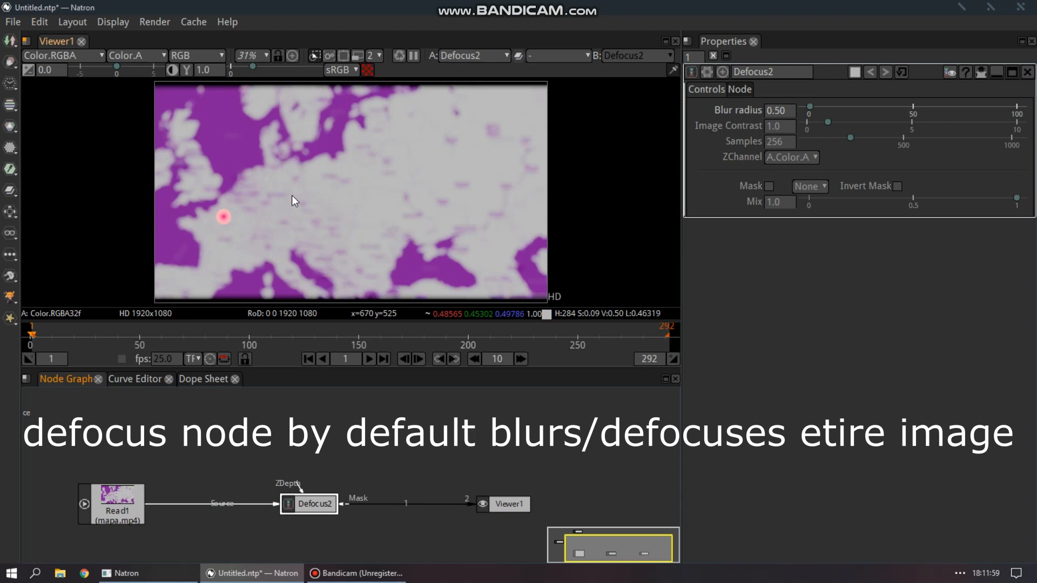
Move the Defocus2 node above Read1 and add an unconnected Roto node below it in the node graph
drag(309, 504, 231, 427)
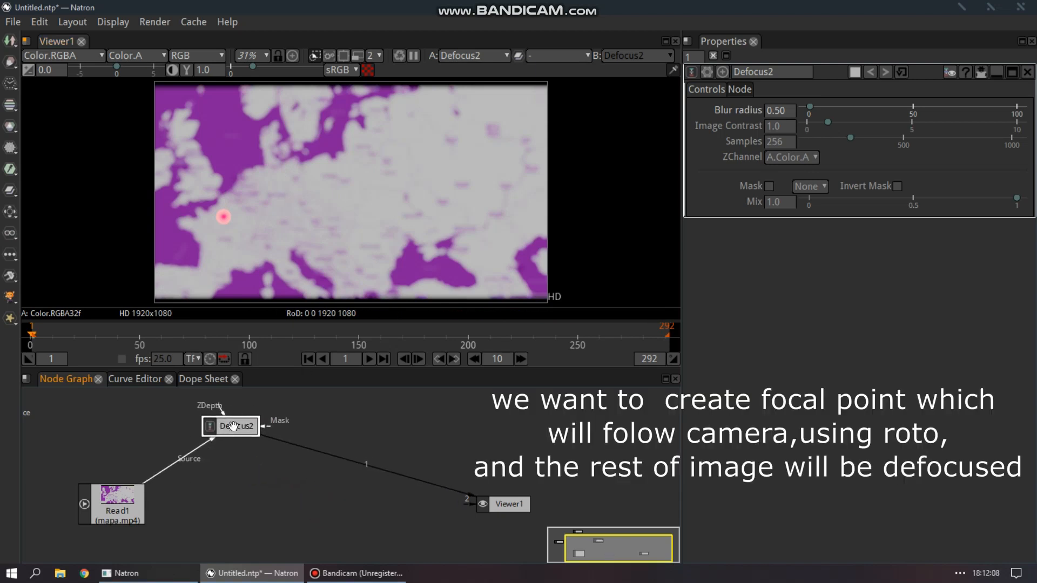
drag(326, 419, 326, 419)
click(11, 61)
click(70, 170)
click(238, 459)
drag(238, 458, 308, 477)
key(ctrl+shift+x)
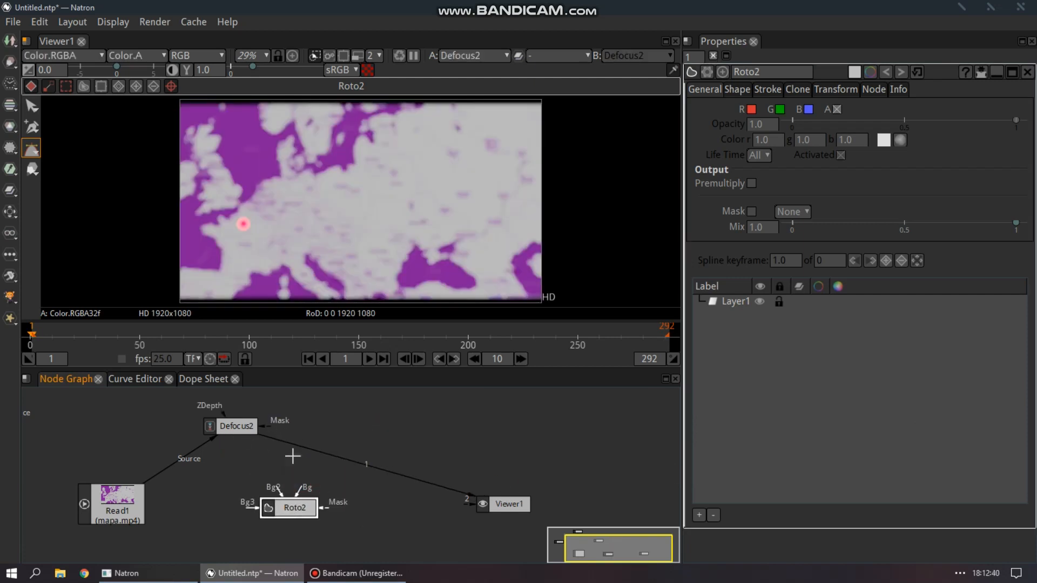
Connect the Defocus2 node's Mask input to the Roto2 node
drag(263, 427, 294, 511)
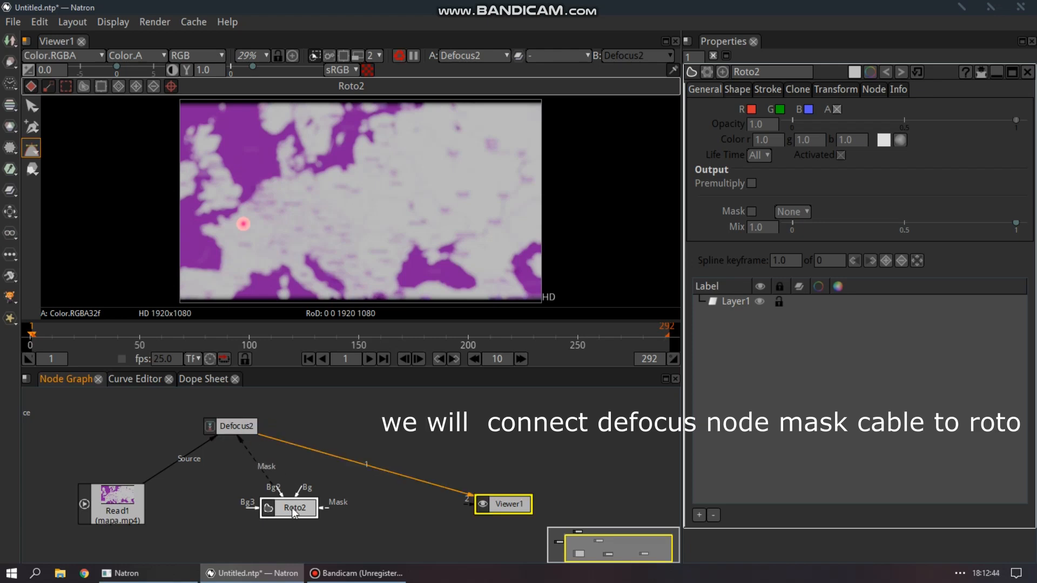
click(285, 492)
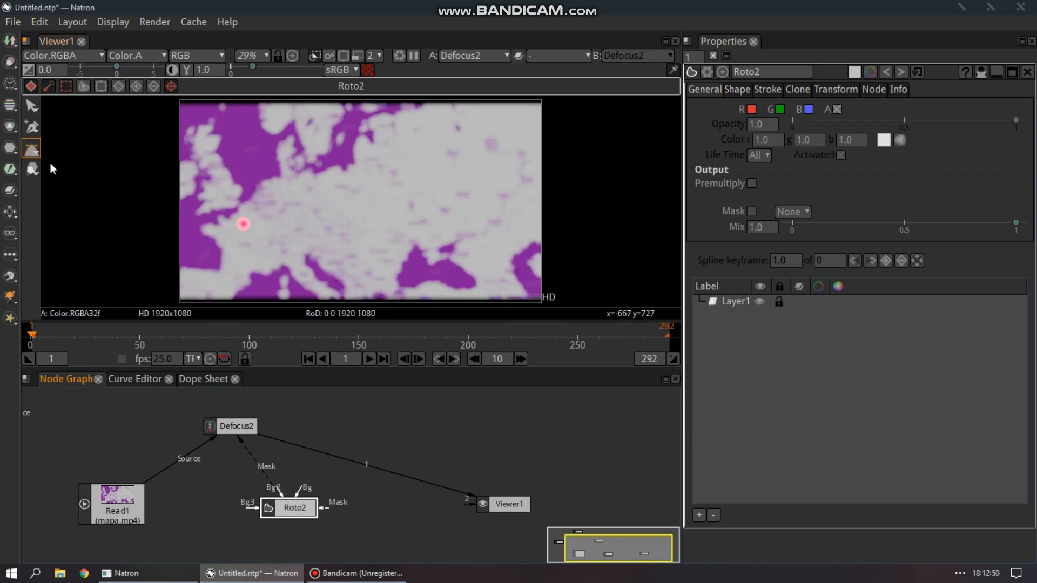
Draw an elliptical roto shape around the pink marker in France and centre it on the marker
click(35, 153)
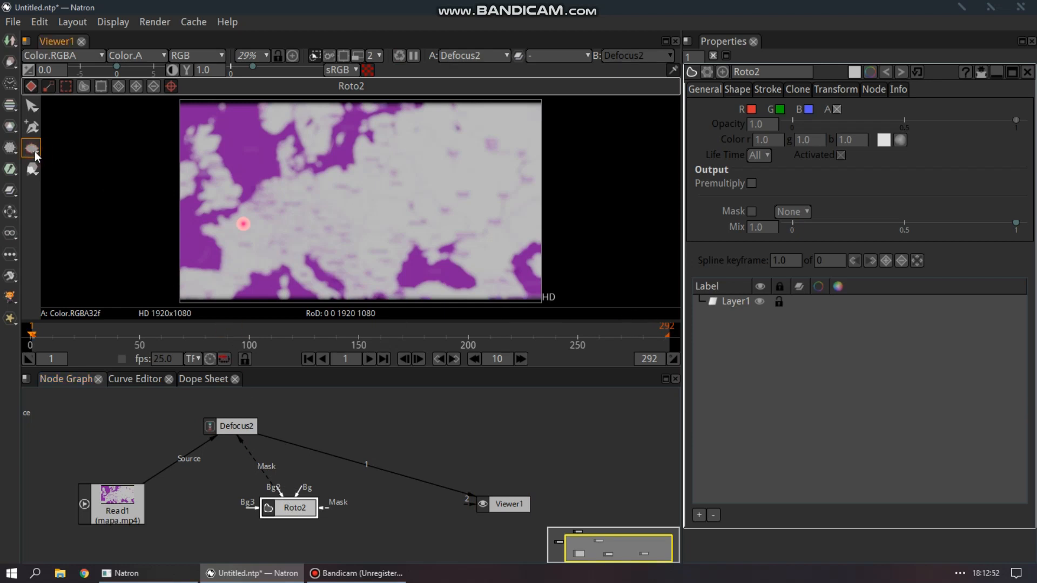
drag(229, 203, 277, 251)
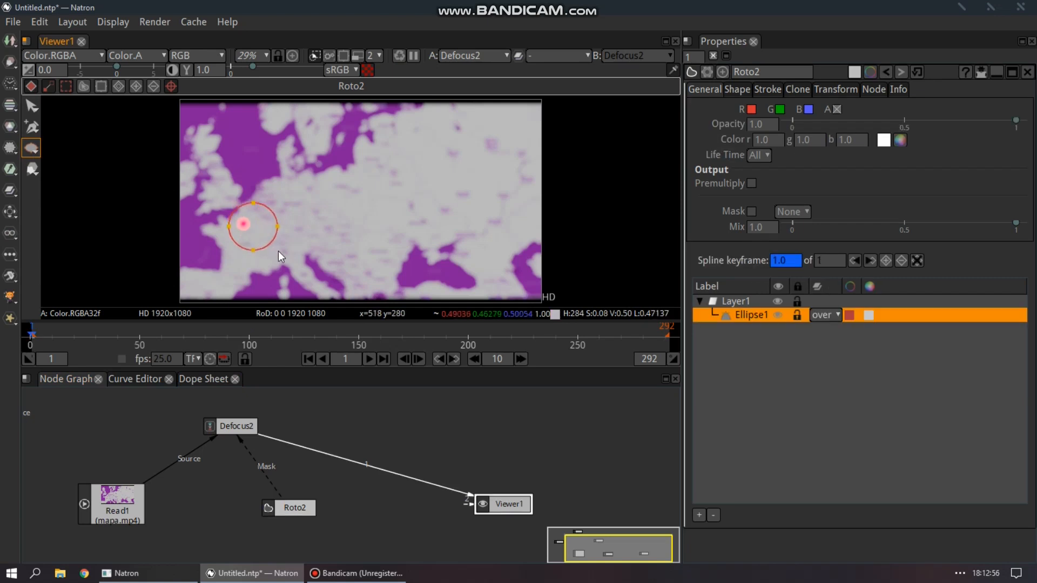
key(q)
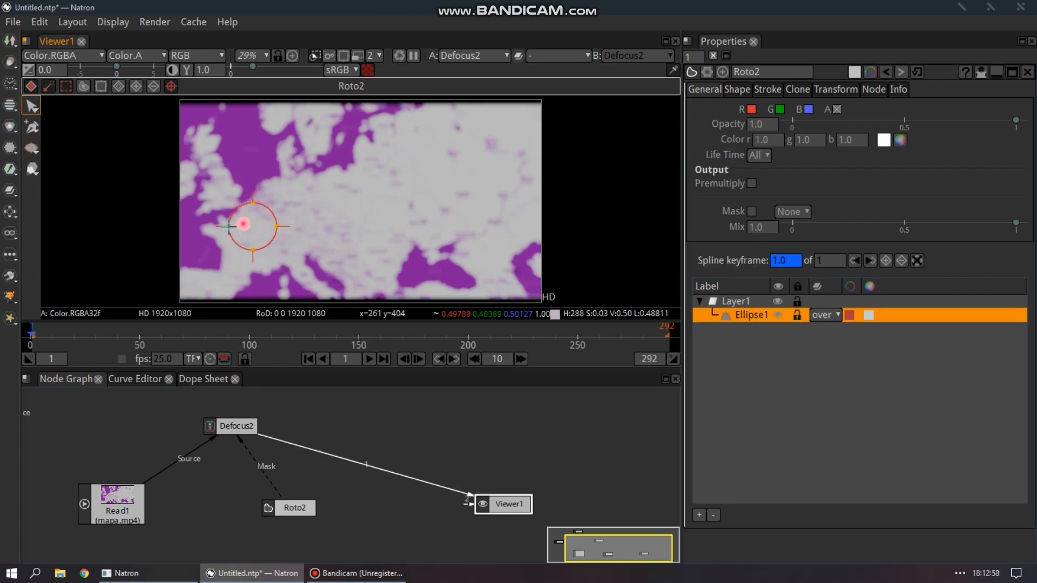
drag(228, 225, 224, 224)
key(ctrl+z)
drag(246, 215, 232, 202)
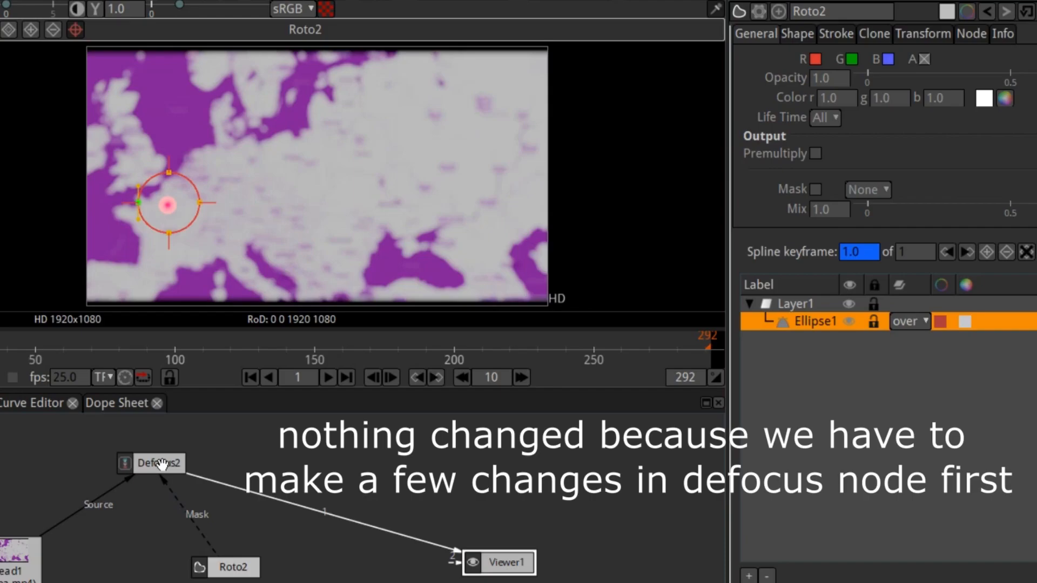
Enable both Mask and Invert Mask on the Defocus2 node
double_click(160, 465)
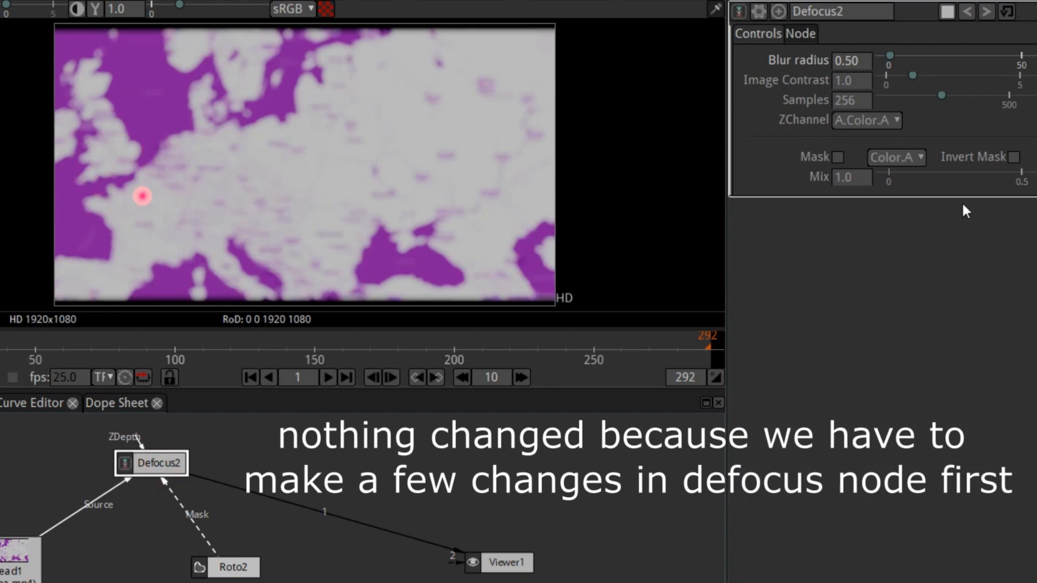
click(1013, 157)
click(837, 156)
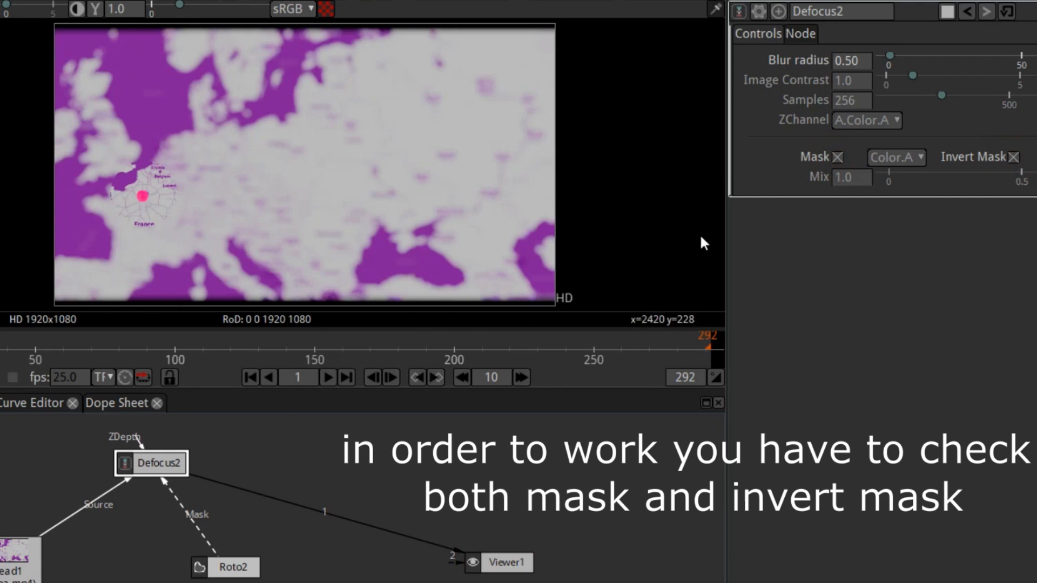
click(1011, 157)
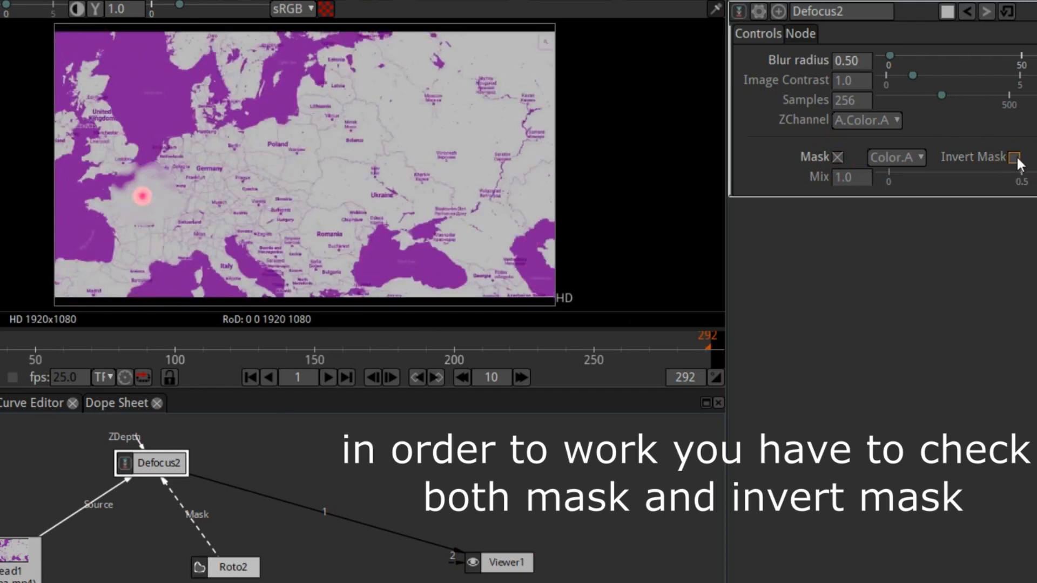
click(1015, 157)
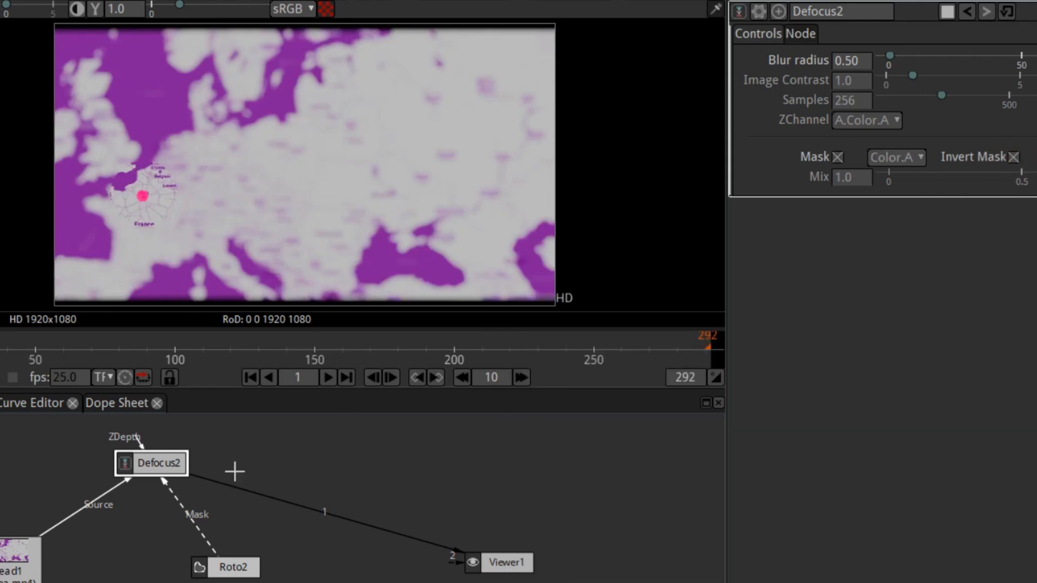
Set the Roto2 ellipse's feather to 197 to soften the border between the sharp and blurred areas
double_click(236, 565)
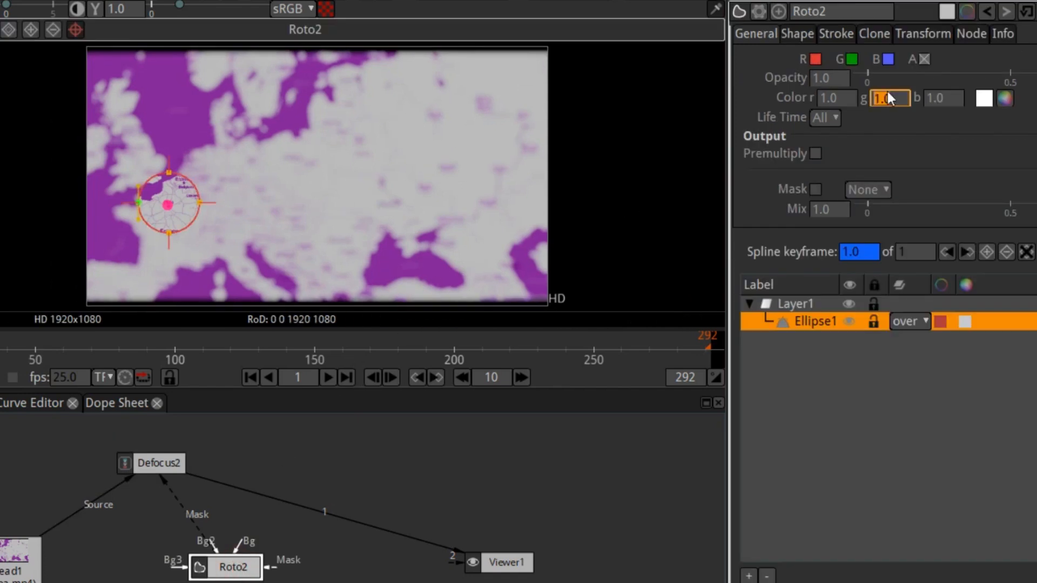
click(802, 34)
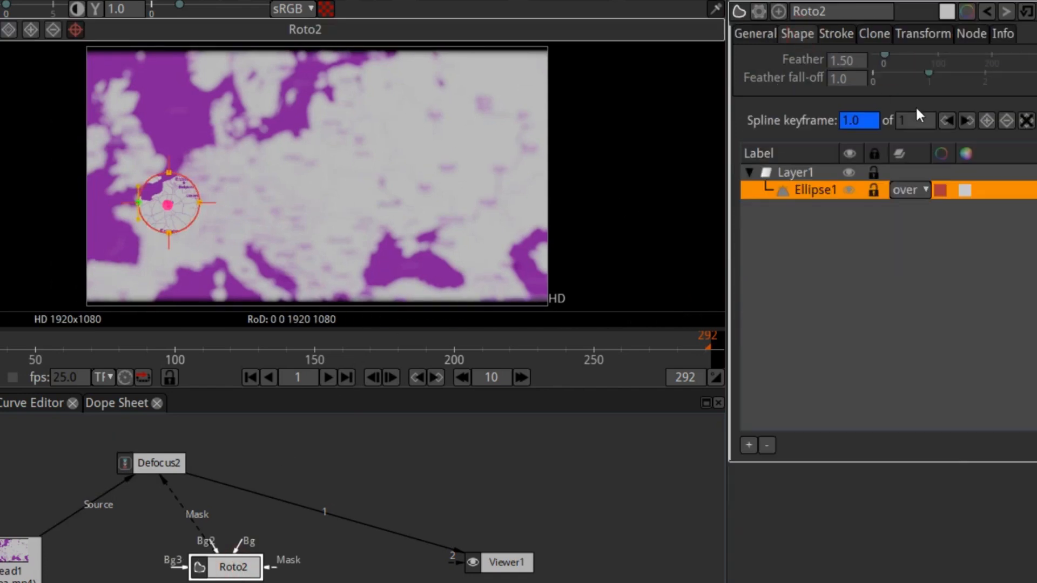
drag(887, 60, 961, 56)
scroll(186, 168, up, 3)
click(891, 56)
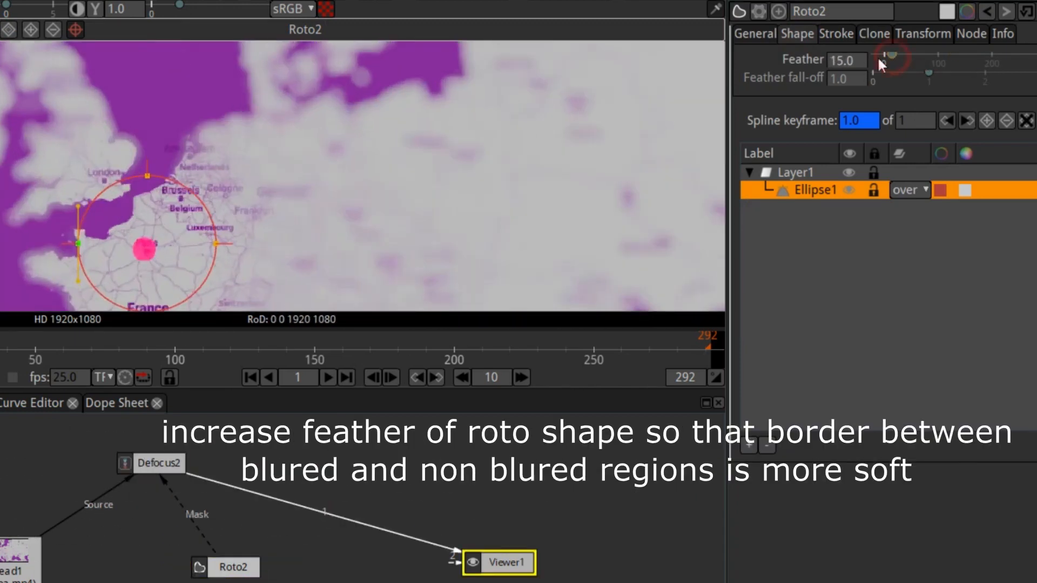
click(156, 460)
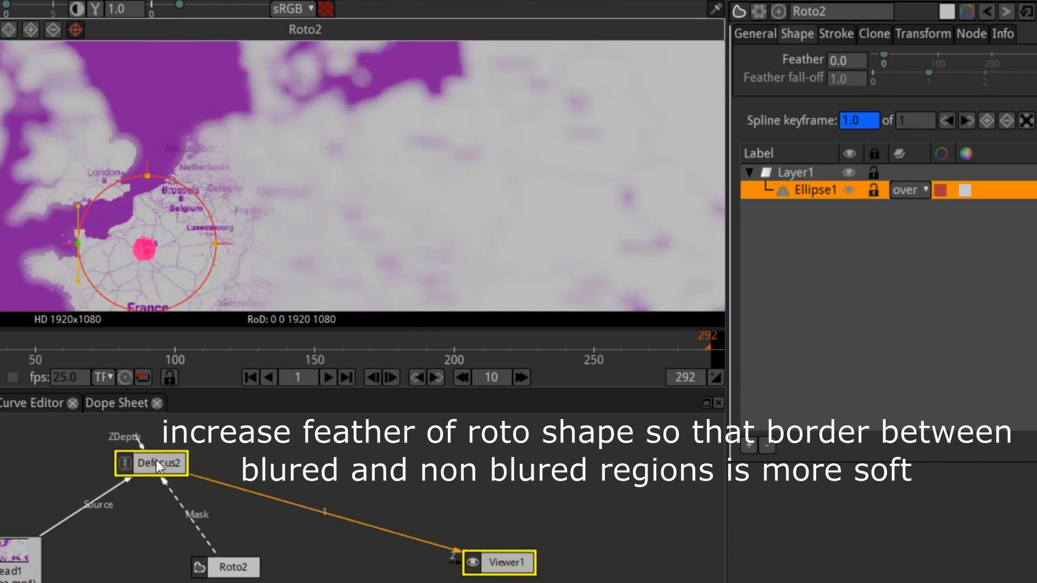
drag(922, 52, 965, 54)
click(991, 54)
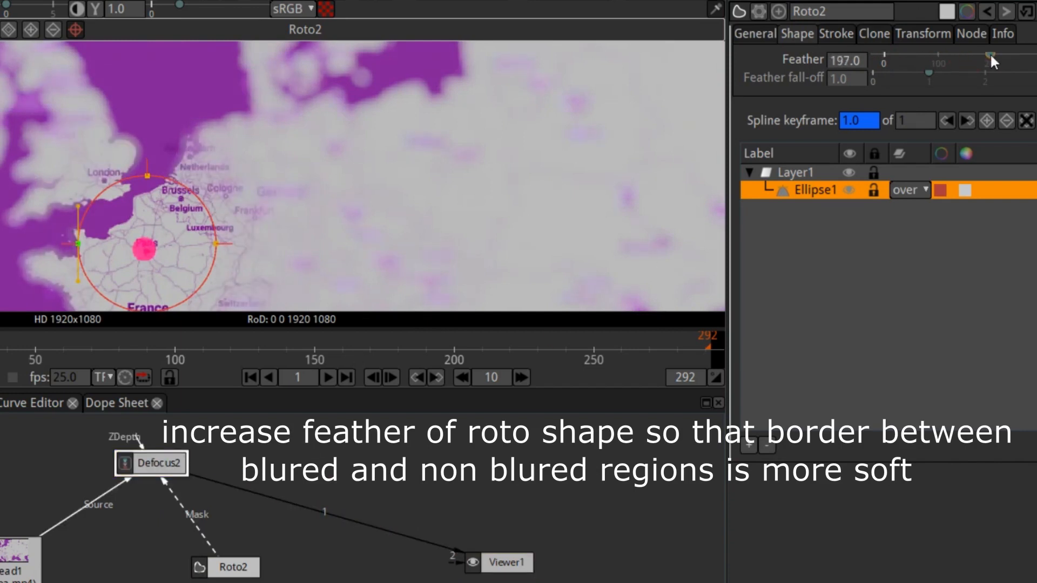
scroll(321, 111, down, 3)
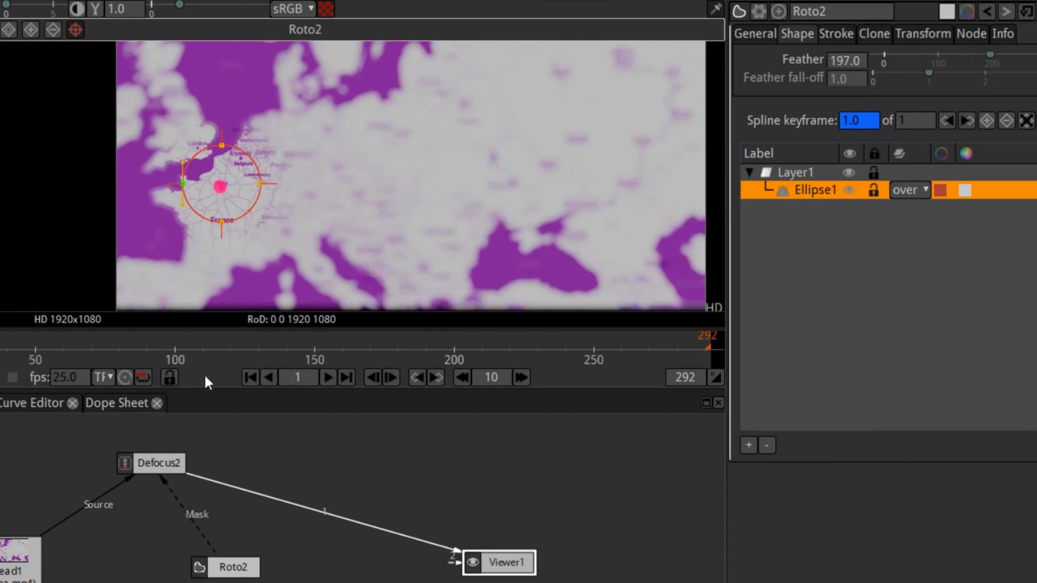
Set Defocus2's blur radius to 0 and keyframe it at frame 1
double_click(163, 467)
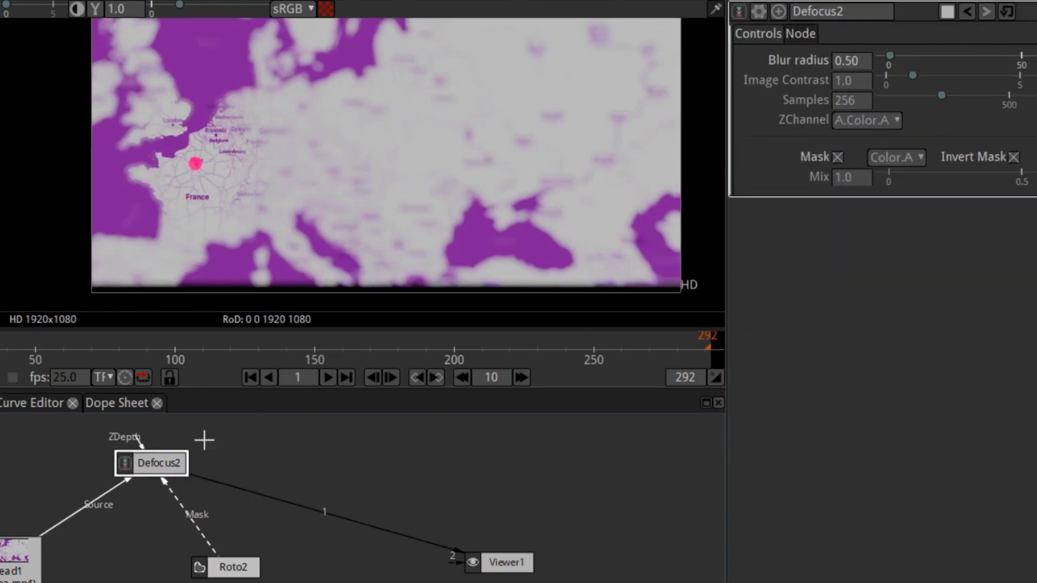
click(888, 56)
right_click(869, 61)
click(865, 76)
Keyframe Defocus2's blur radius at 0.50 on frame 30
click(390, 376)
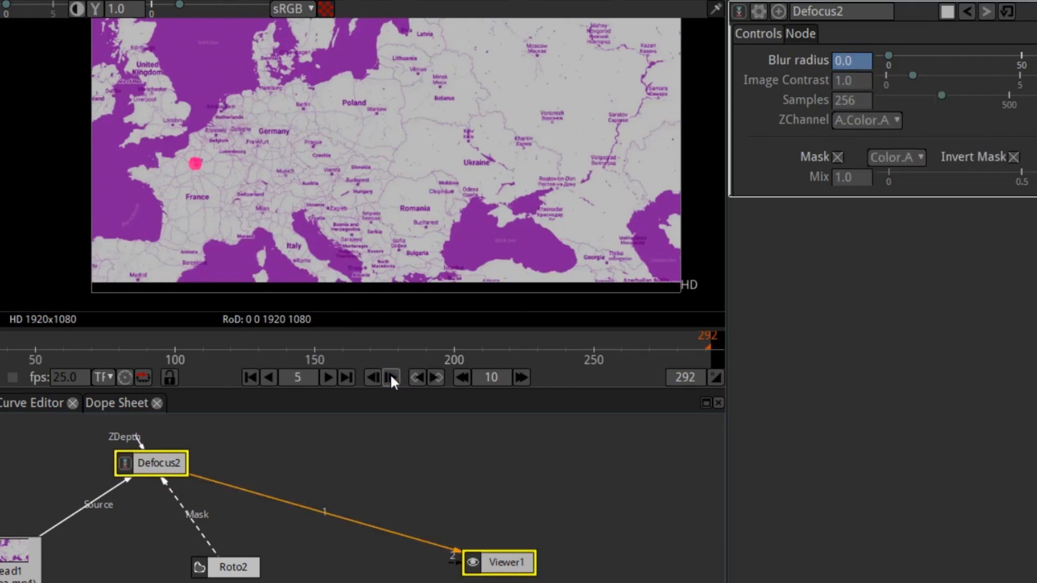
click(231, 1)
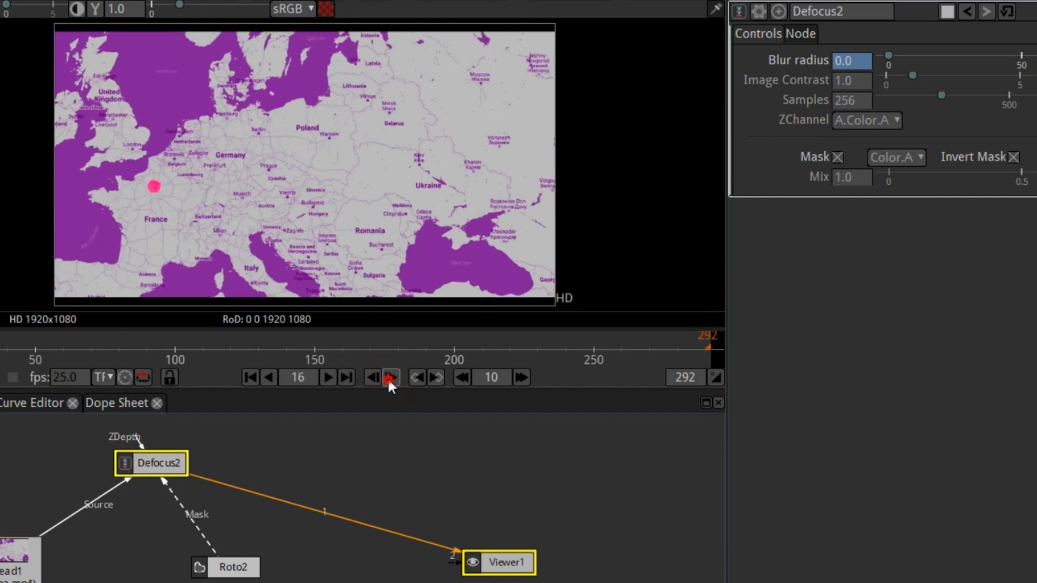
click(392, 380)
click(393, 381)
click(393, 380)
click(392, 380)
click(393, 380)
click(393, 380)
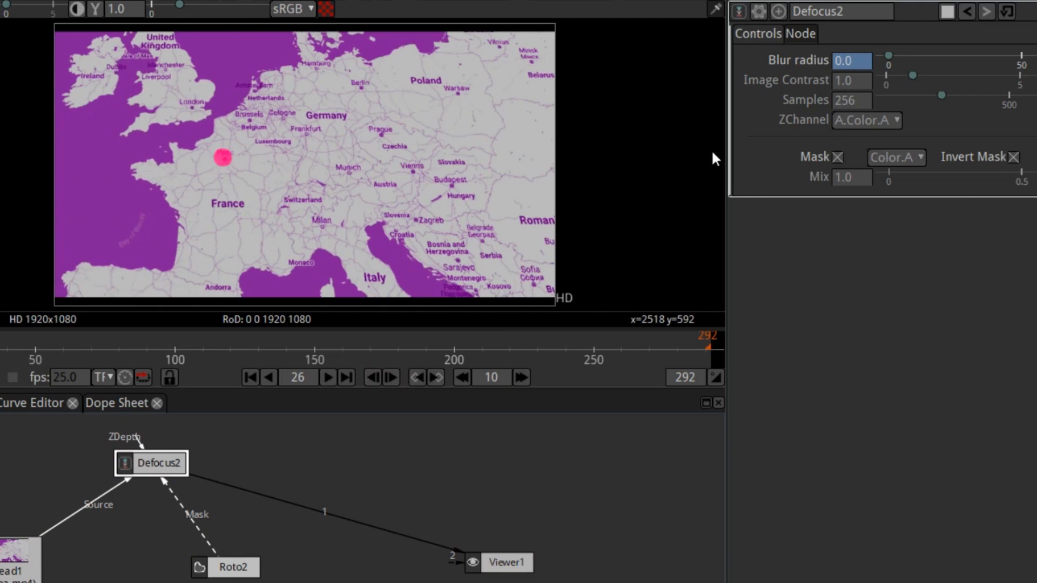
click(392, 376)
click(392, 376)
click(393, 376)
click(393, 377)
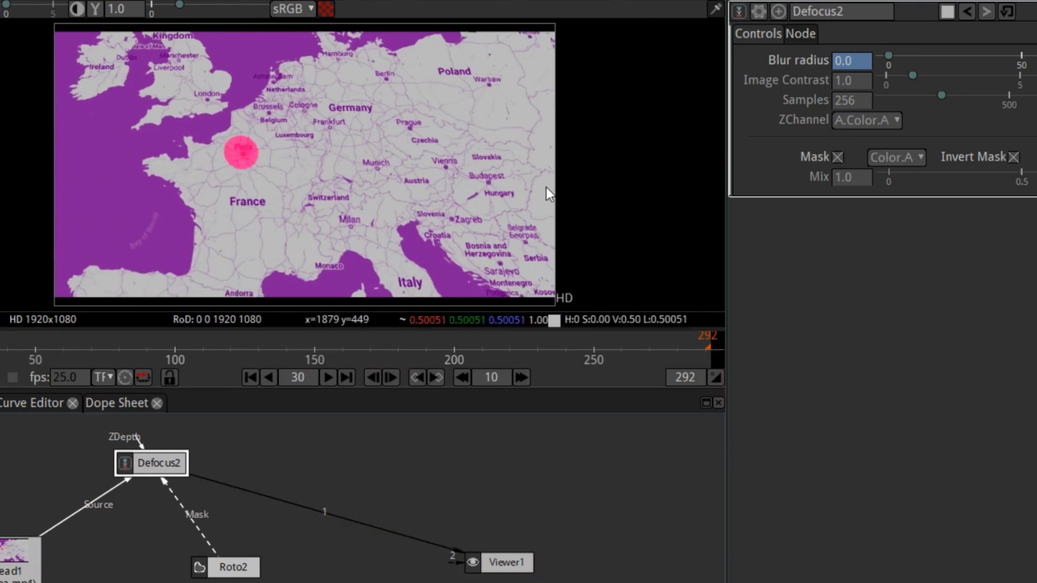
click(856, 61)
text(0.50)
click(787, 73)
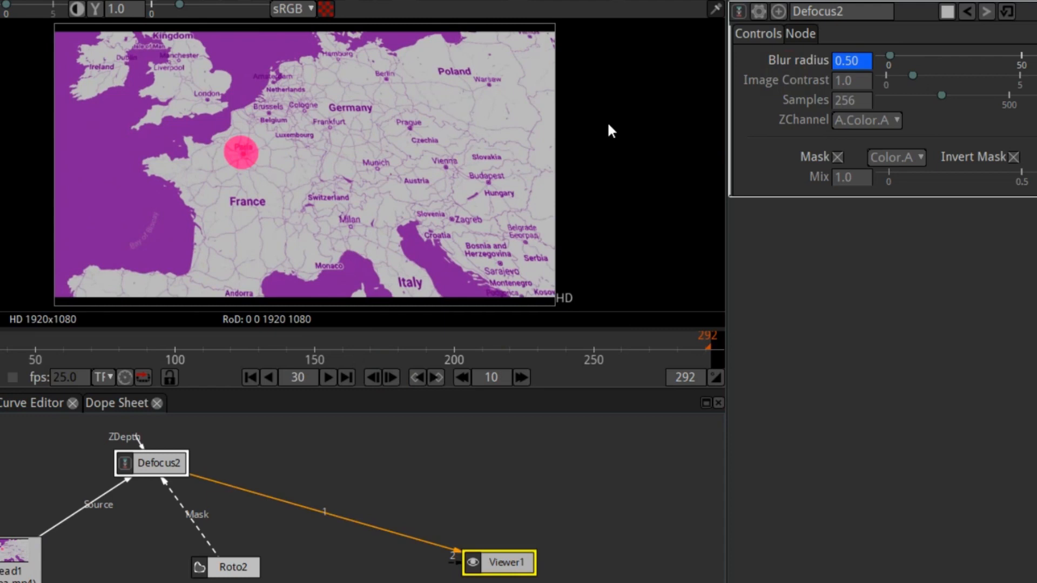
At frame 30, reshape the Roto2 ellipse around the Paris marker and raise its feather to 337
double_click(232, 567)
drag(185, 231, 281, 208)
drag(291, 167, 303, 169)
drag(228, 167, 227, 174)
drag(259, 137, 242, 128)
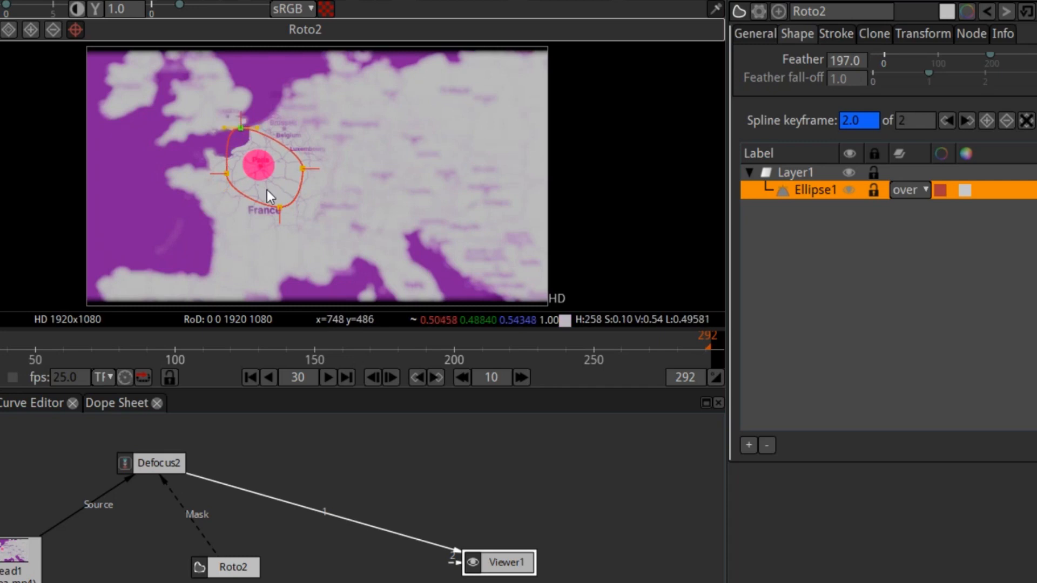
drag(1032, 54, 1036, 55)
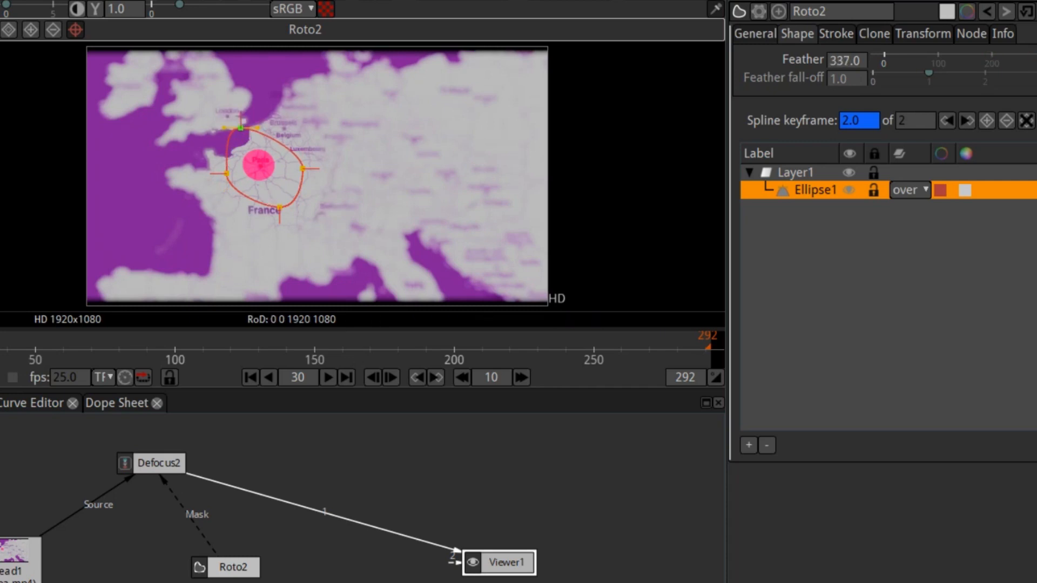
Shift the roto ellipse to follow the Paris marker at frame 31 and again at frame 33
click(390, 377)
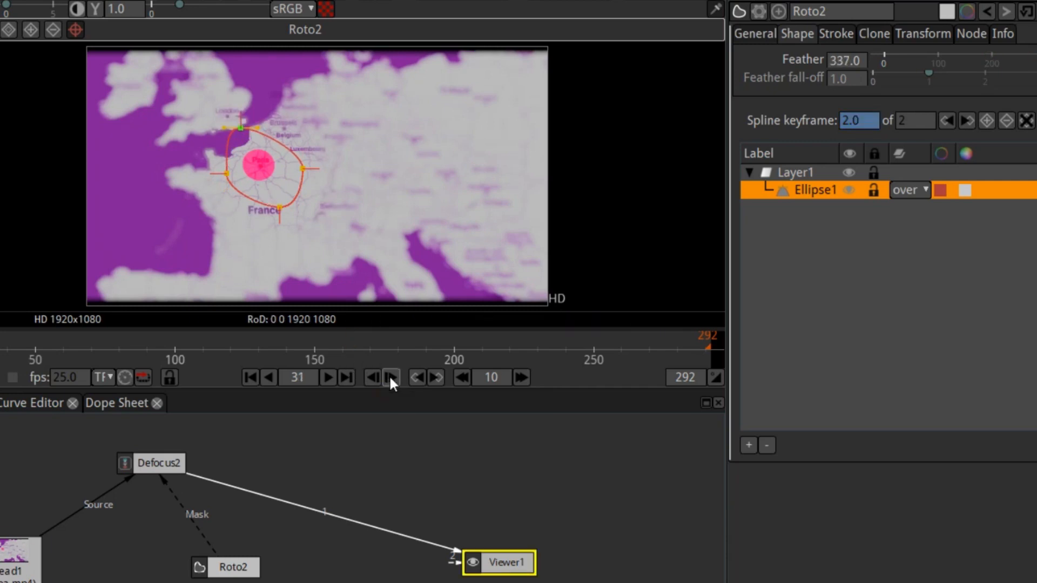
drag(279, 142, 281, 138)
click(386, 379)
click(384, 377)
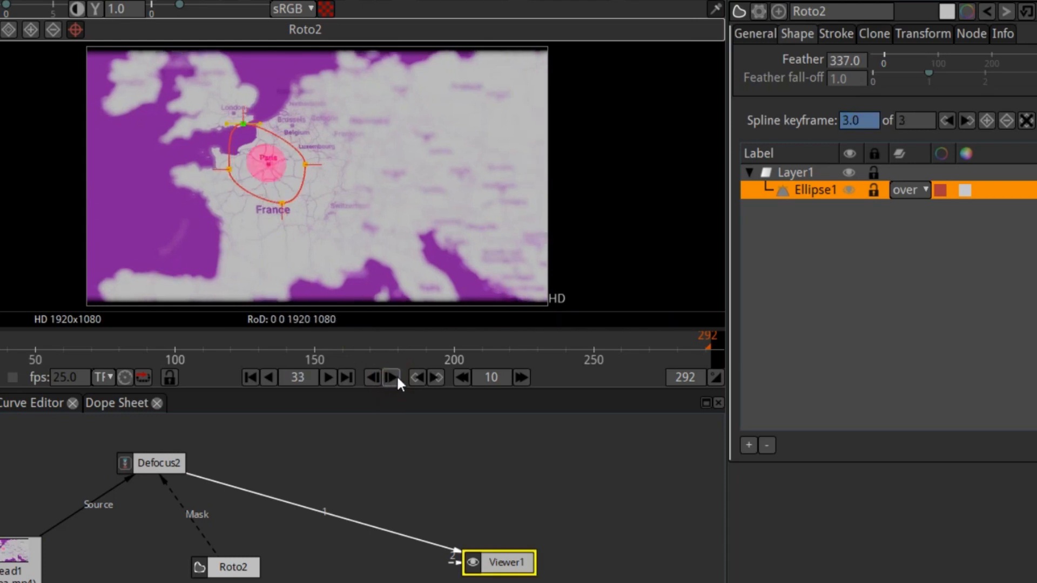
drag(294, 148, 302, 148)
Advance to frame 41 and move the roto ellipse across to surround the Paris marker
click(390, 378)
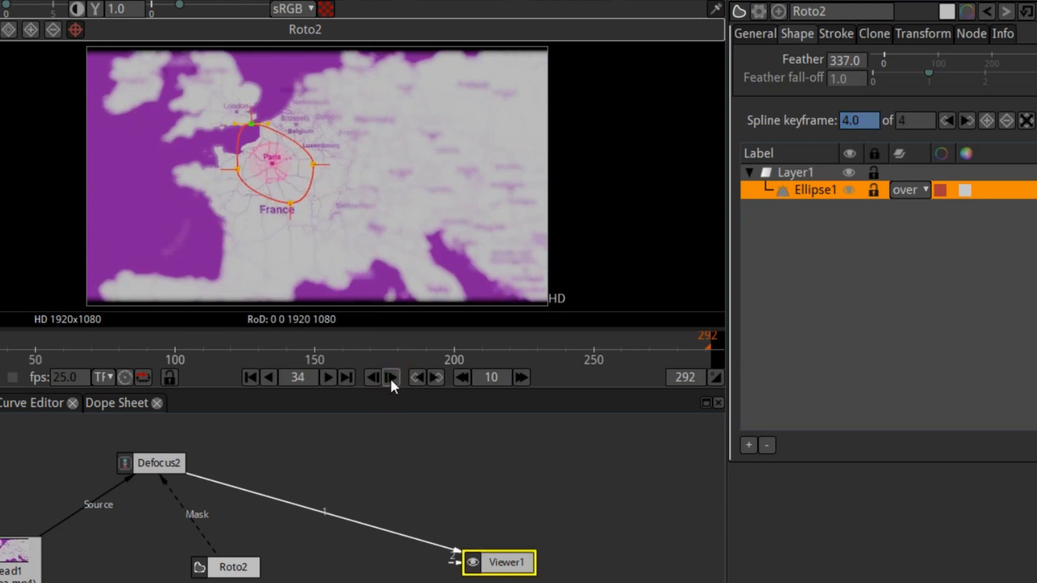
click(387, 377)
click(387, 377)
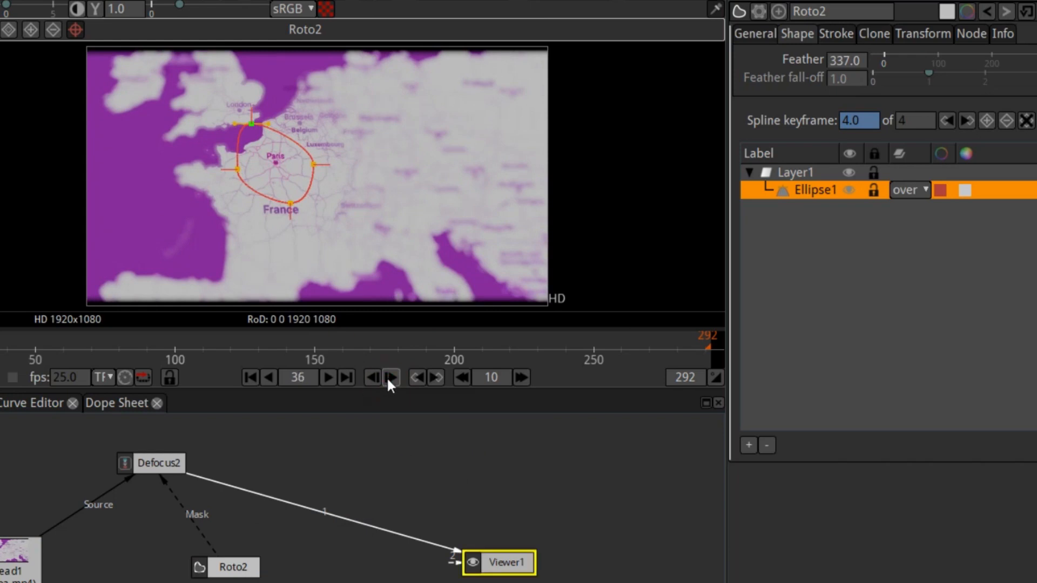
click(387, 377)
click(387, 377)
drag(305, 151, 329, 142)
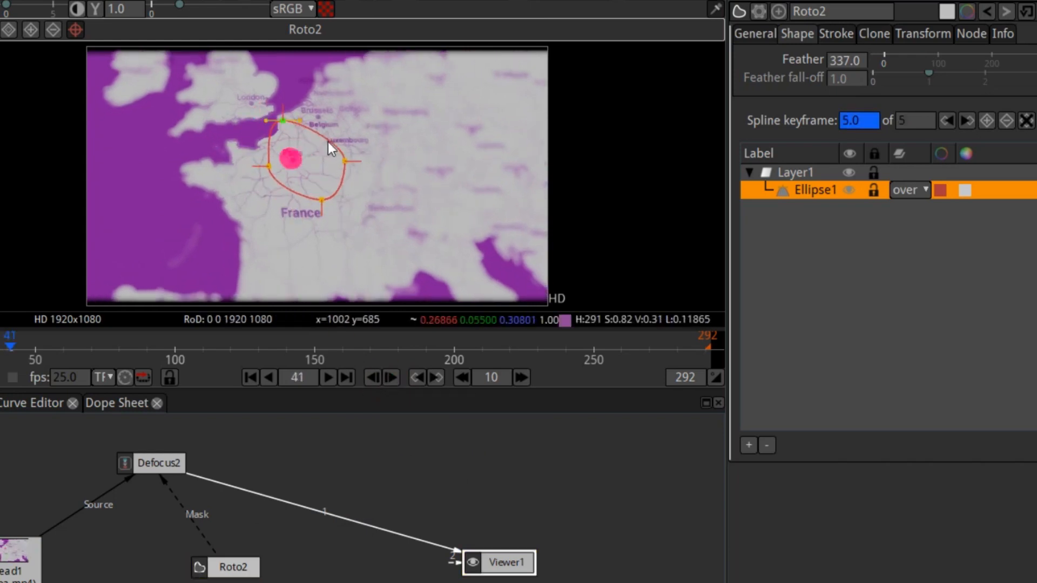
Step through the clip to frame 58, checking how well the roto ellipse still covers Paris
click(390, 377)
click(390, 377)
click(390, 377)
click(390, 378)
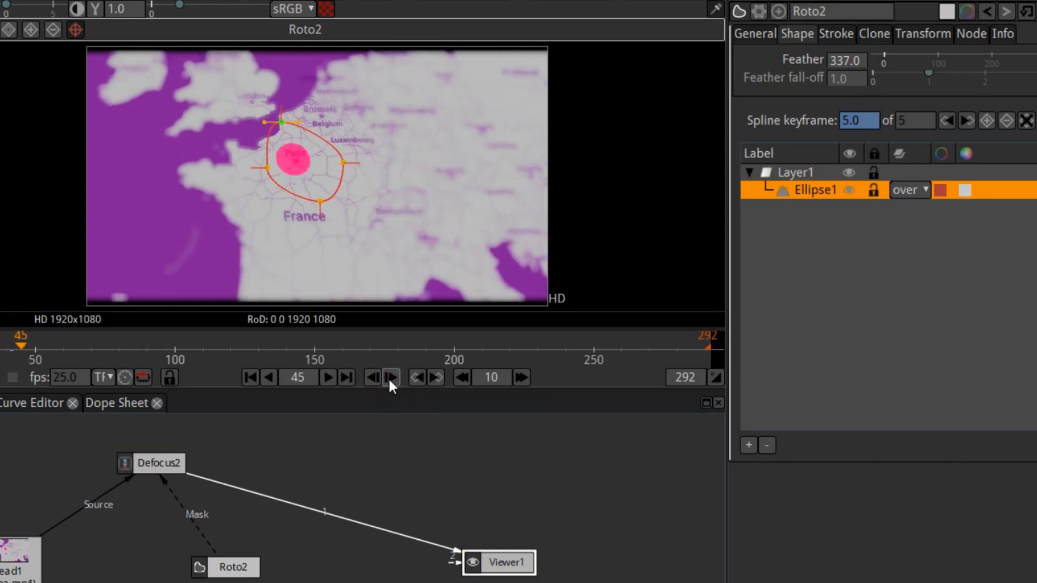
click(390, 378)
click(390, 378)
click(390, 378)
click(390, 378)
click(392, 378)
click(392, 378)
click(392, 378)
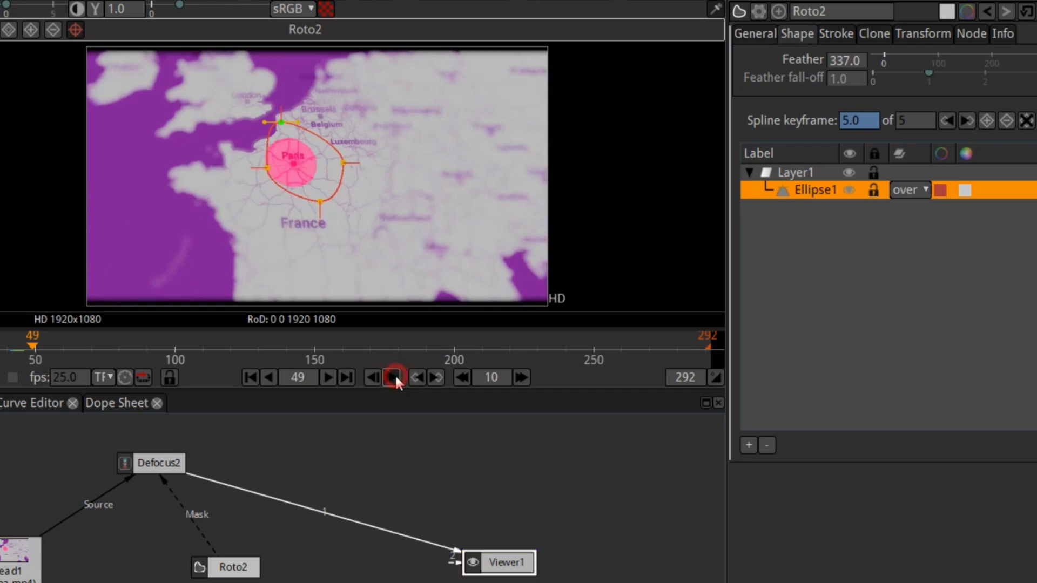
click(395, 377)
click(394, 377)
click(394, 377)
click(394, 377)
click(394, 377)
click(395, 377)
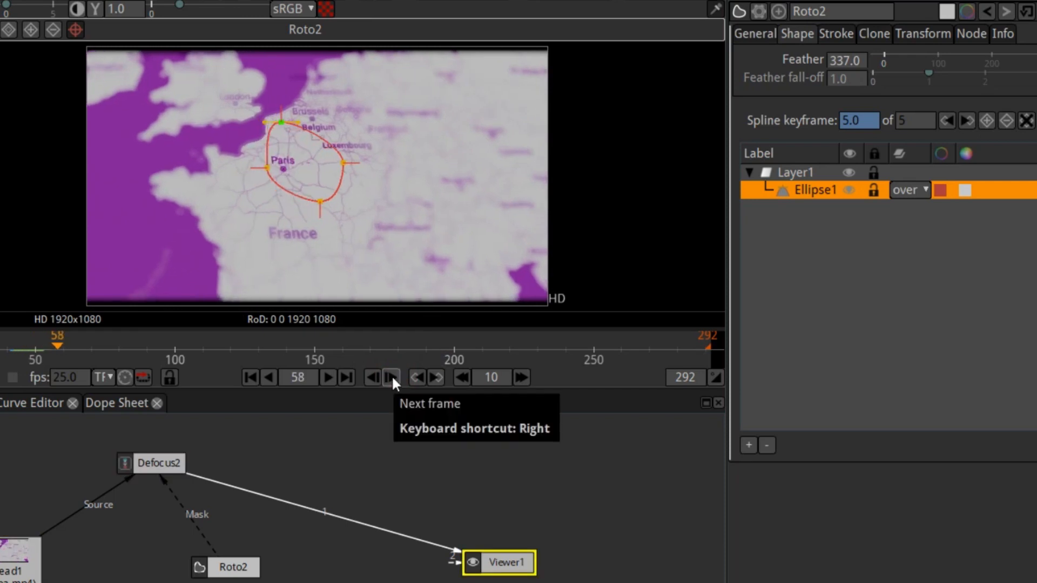
click(392, 378)
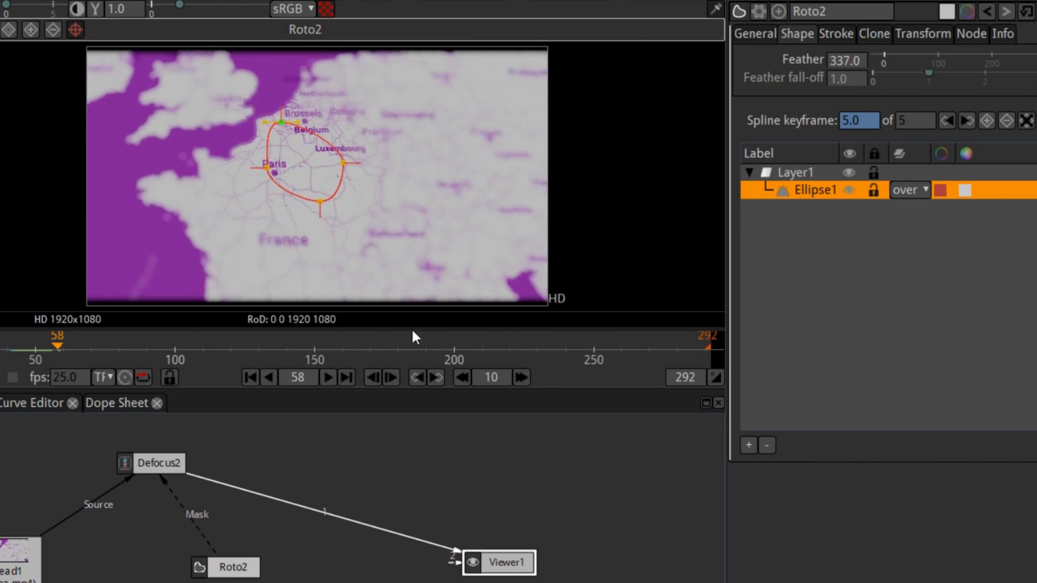
Advance to frame 69 and raise the roto ellipse's feather to 390
click(394, 377)
click(394, 377)
click(394, 377)
click(394, 377)
click(394, 377)
click(394, 377)
click(394, 377)
click(394, 377)
click(395, 377)
click(394, 377)
click(394, 377)
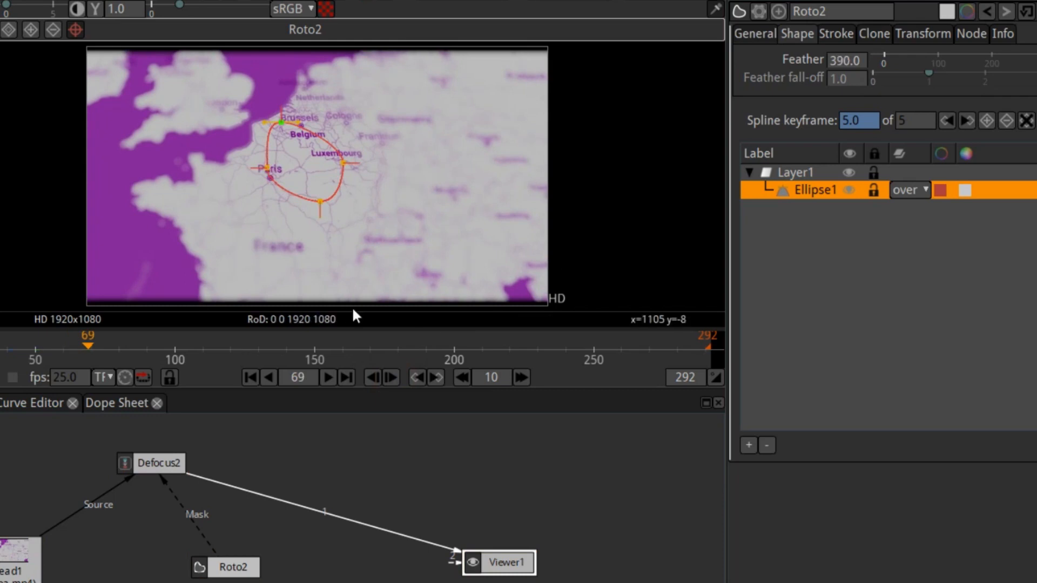
Nudge the roto ellipse slightly towards Paris at frame 78 and check the preceding frames
click(391, 377)
click(391, 377)
click(391, 377)
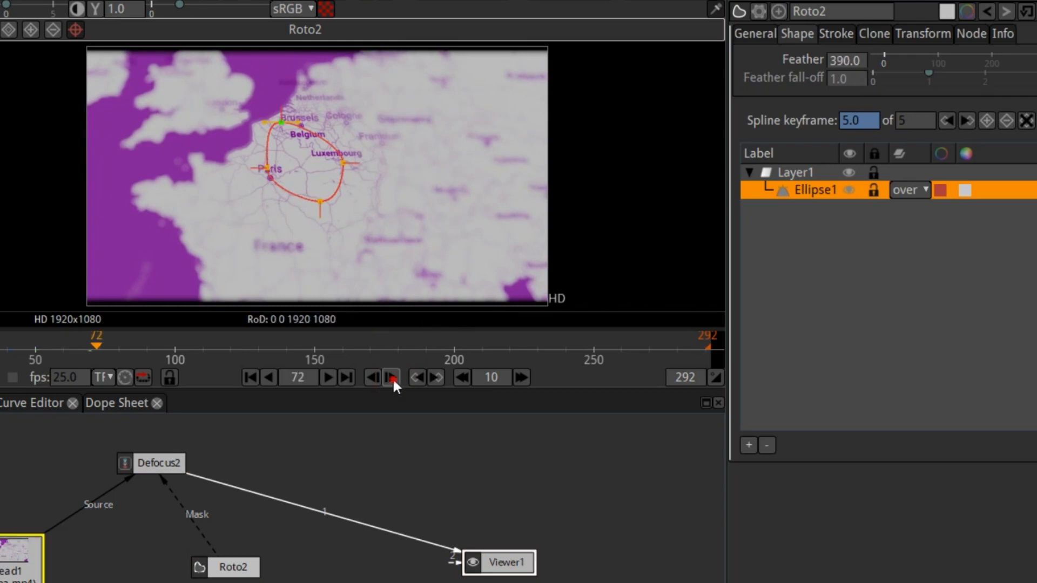
click(393, 379)
click(393, 379)
click(393, 379)
click(393, 379)
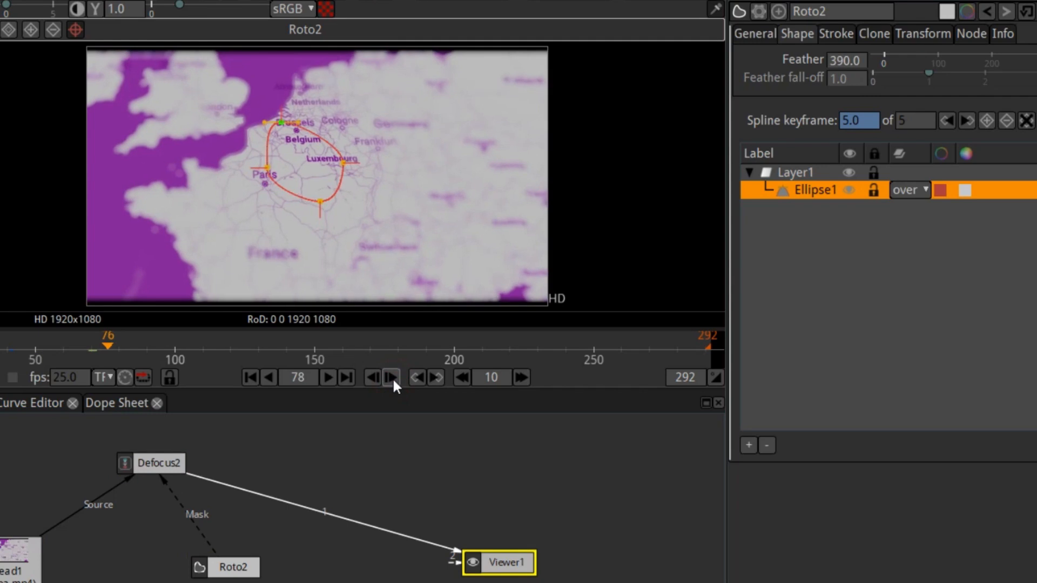
click(393, 379)
click(393, 378)
drag(282, 187, 279, 188)
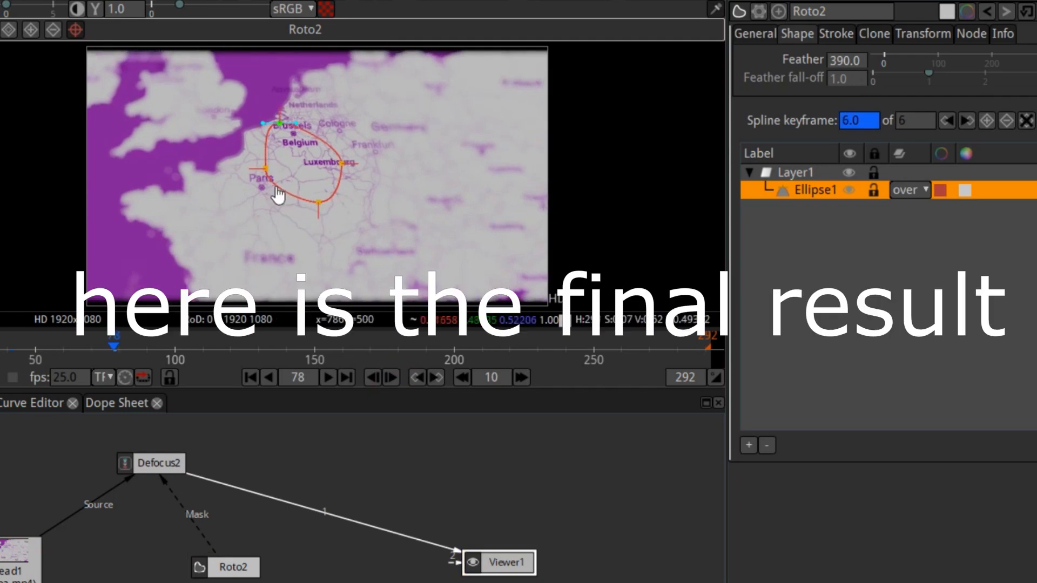
click(372, 378)
click(372, 378)
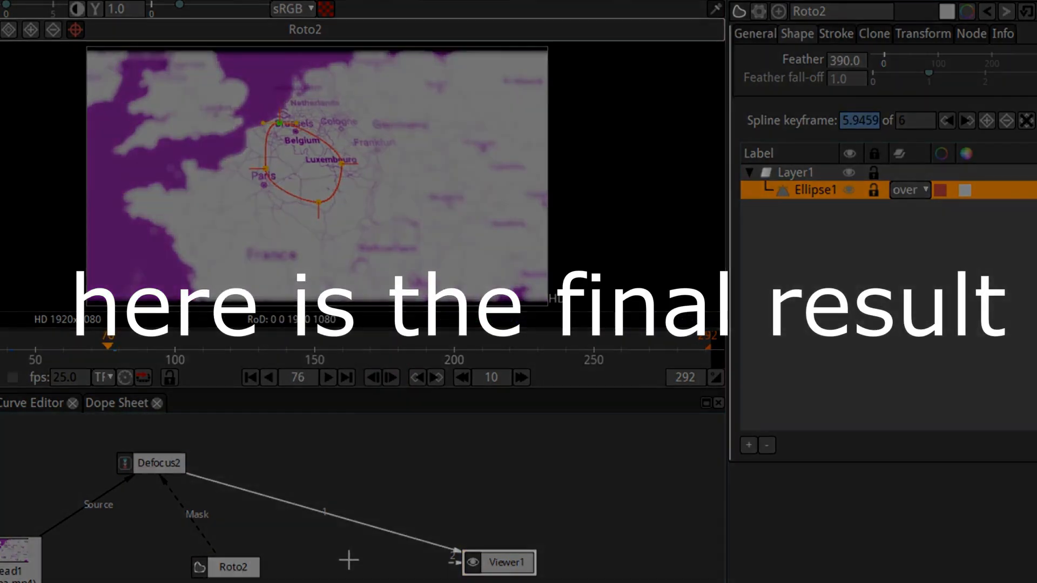